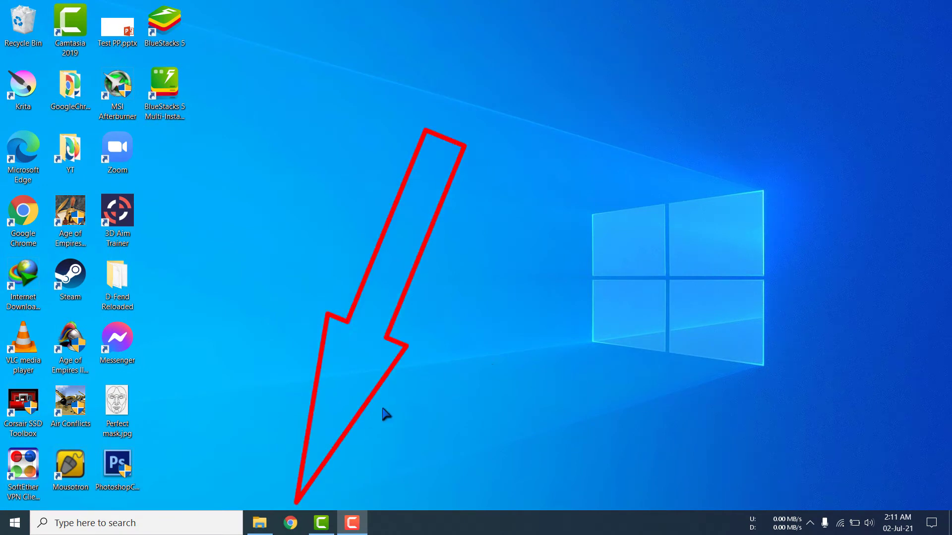
- Launch Chrome and open Google Classroom from the Google apps list
click(291, 523)
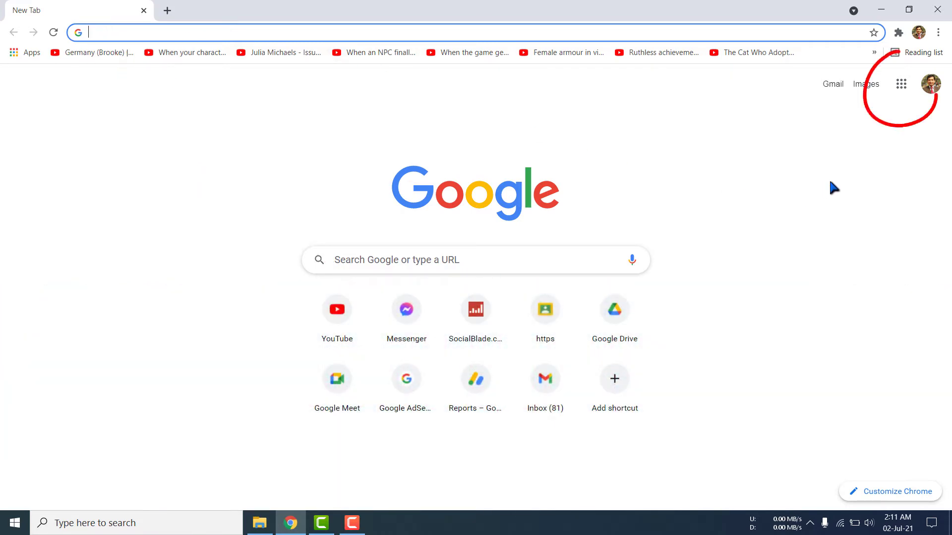
click(901, 89)
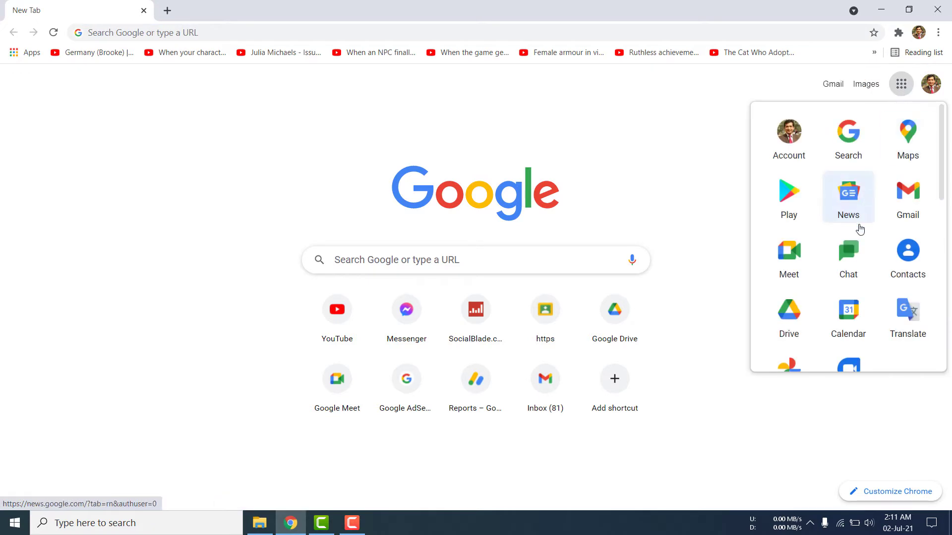
scroll(849, 272, down, 5)
scroll(852, 268, down, 5)
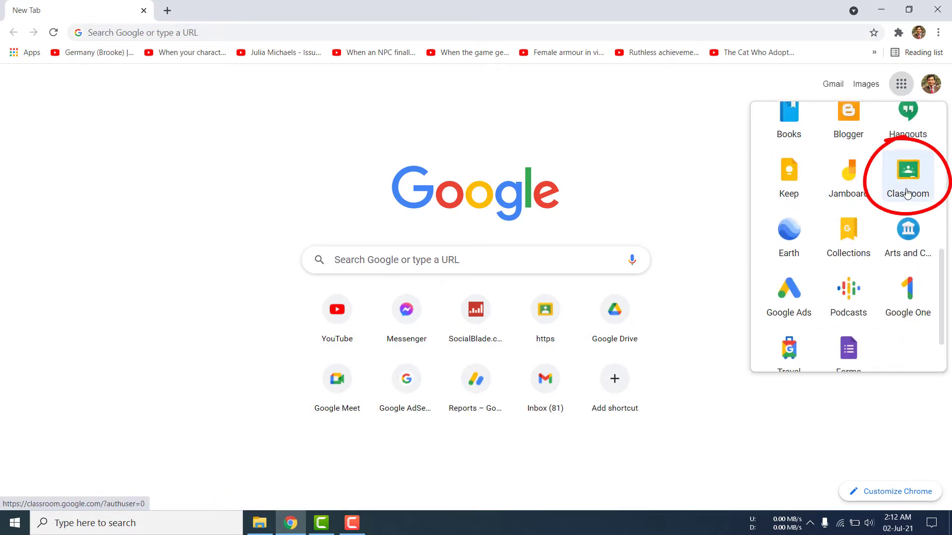
click(907, 193)
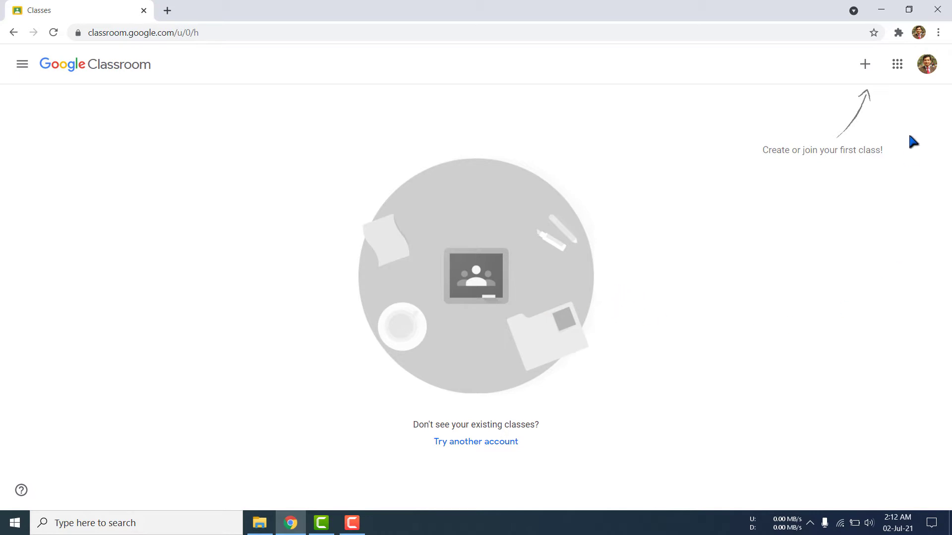
- Switch Classroom to the first listed college account and close the previous account's Classes page
click(927, 65)
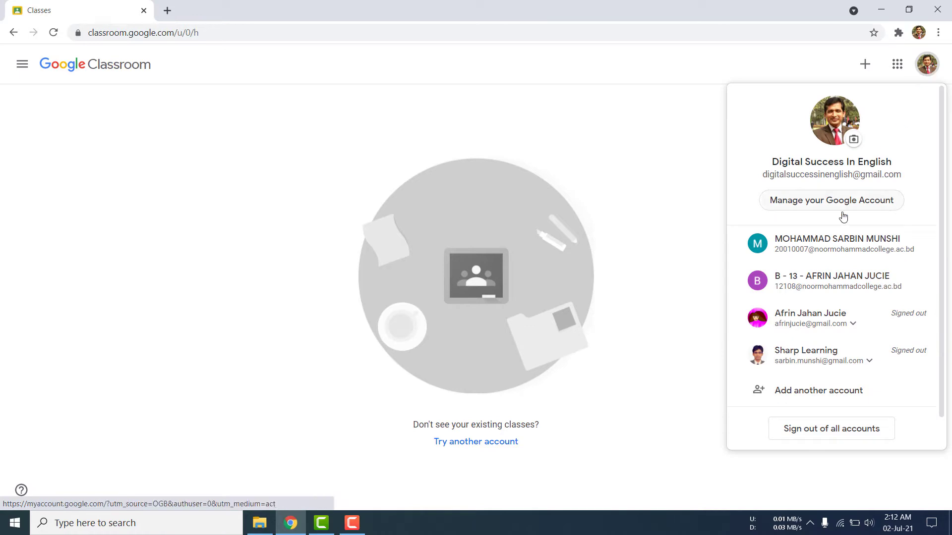
click(821, 249)
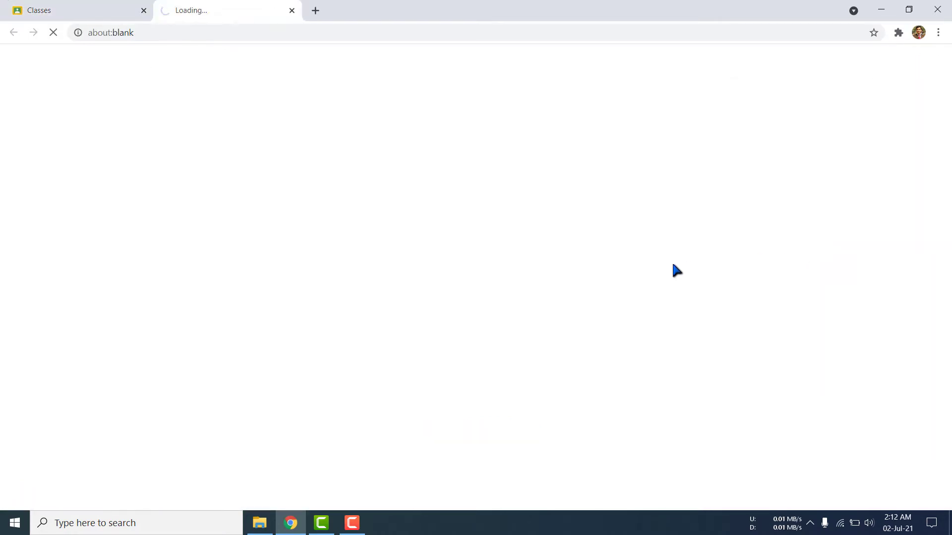
click(144, 11)
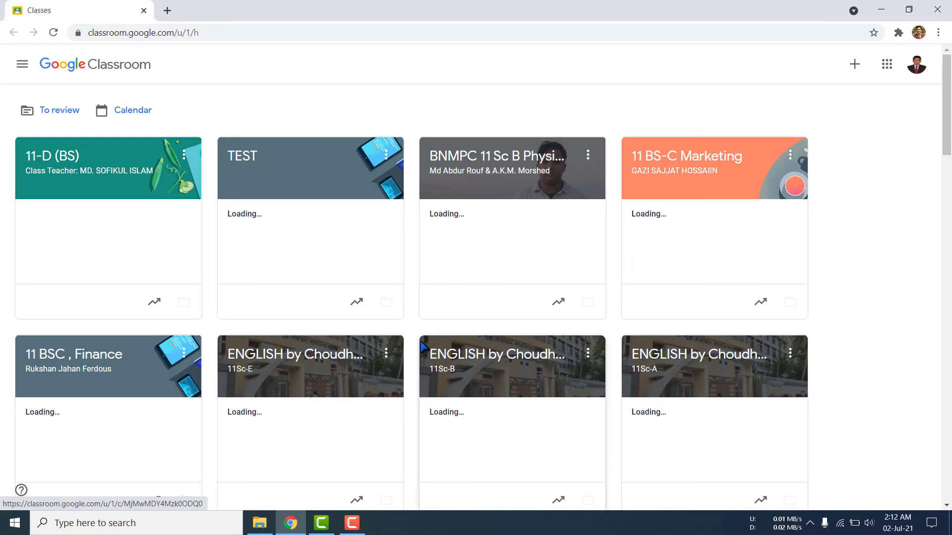
- Find the 11-C (BS) class among the class cards and open it
scroll(480, 423, down, 9)
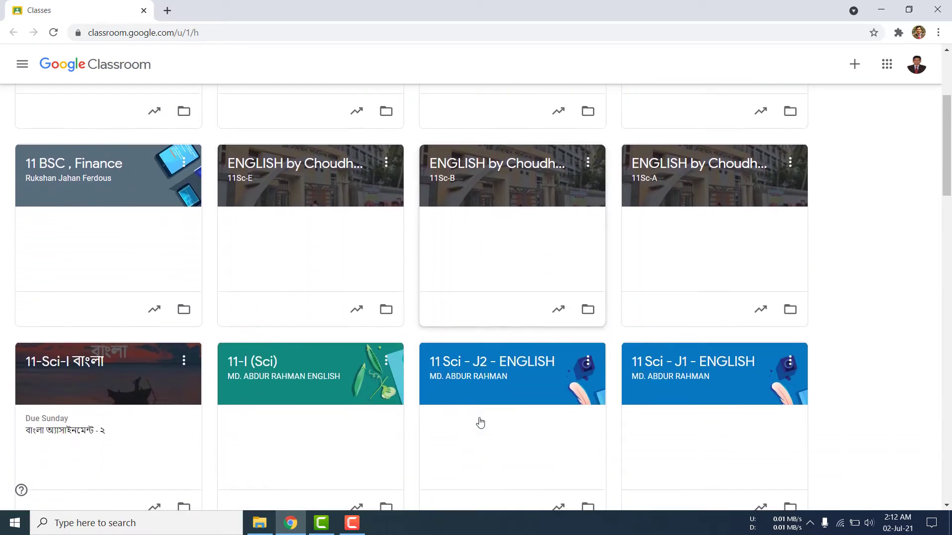
scroll(480, 422, down, 2)
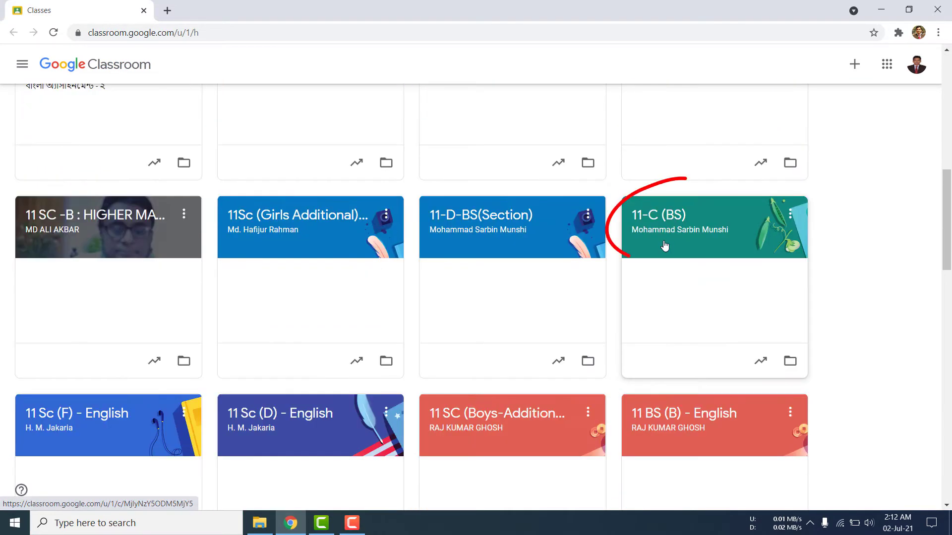
click(674, 227)
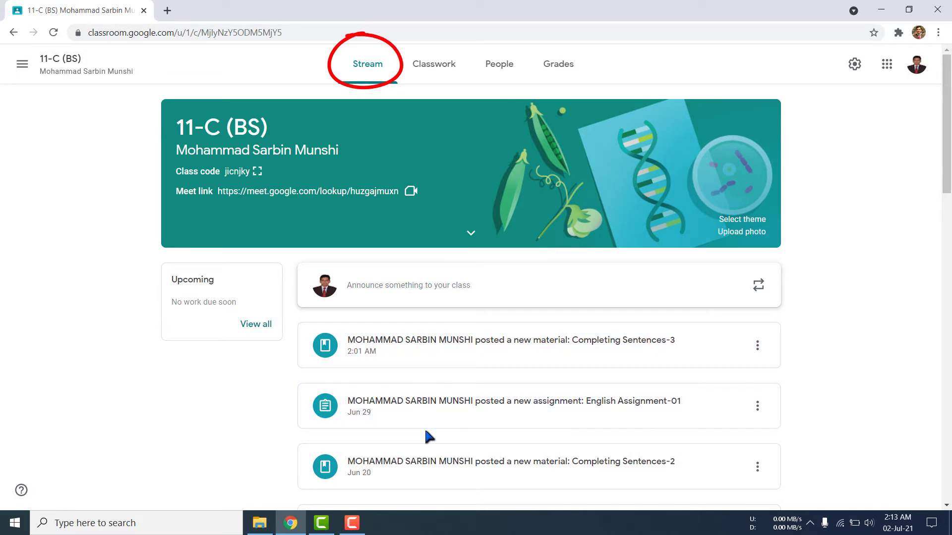
- Look through the posts in the 11-C (BS) class stream
scroll(425, 426, down, 6)
scroll(427, 436, down, 5)
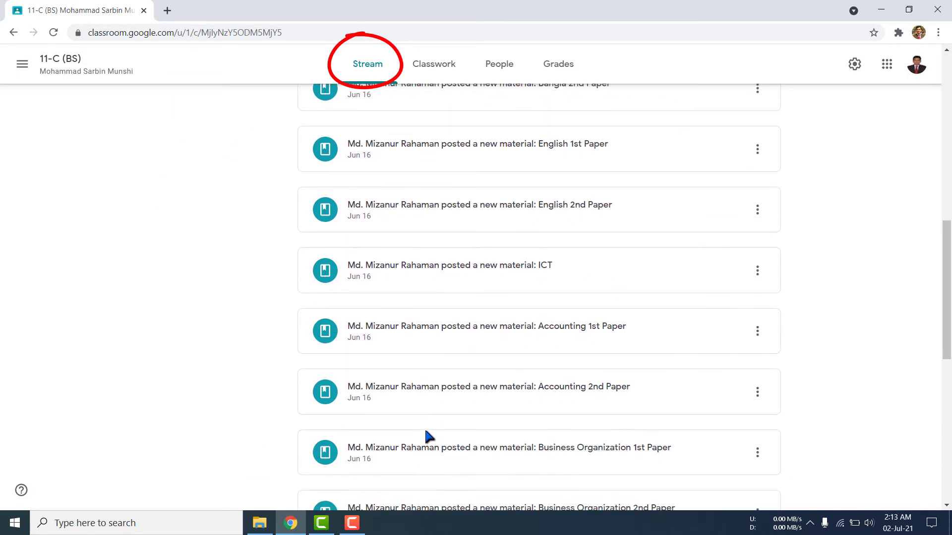
scroll(426, 436, up, 10)
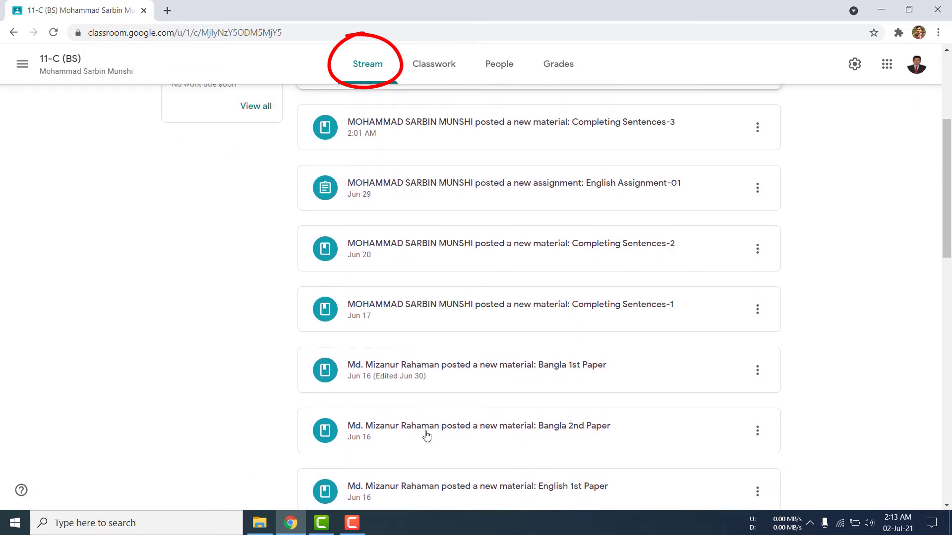
scroll(426, 436, up, 1)
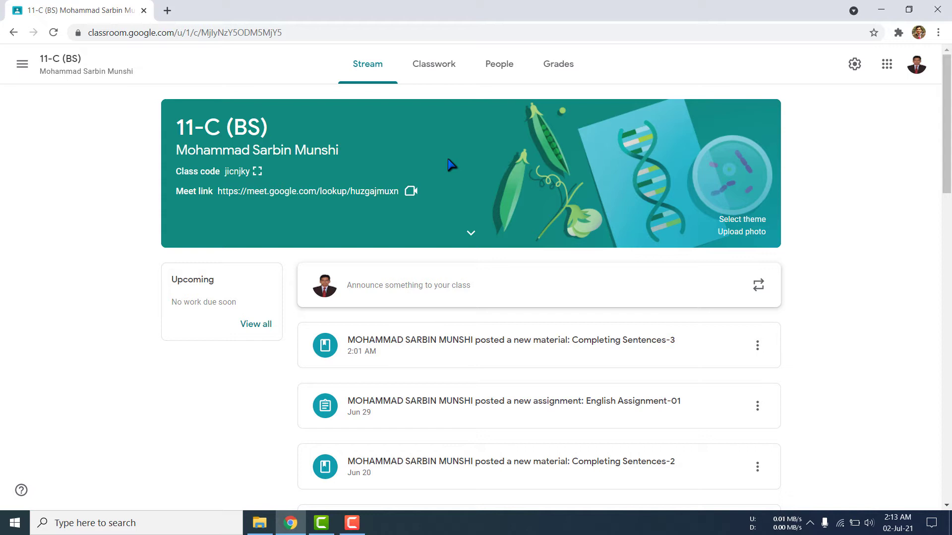
- Open the Classwork page and preview the Dreams: I Have A Dream-2, Etiquette and Manners, and Love and Friendship (Poem) materials
click(444, 70)
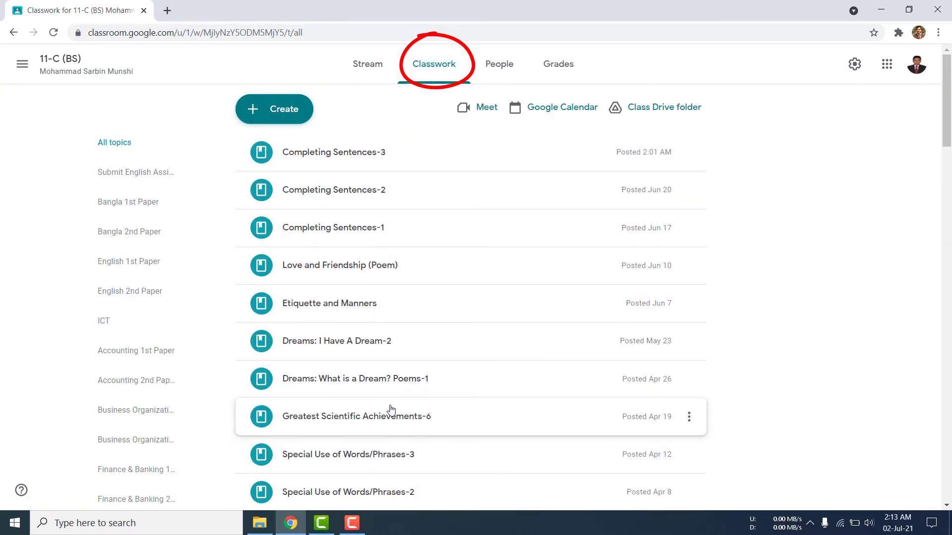
click(371, 341)
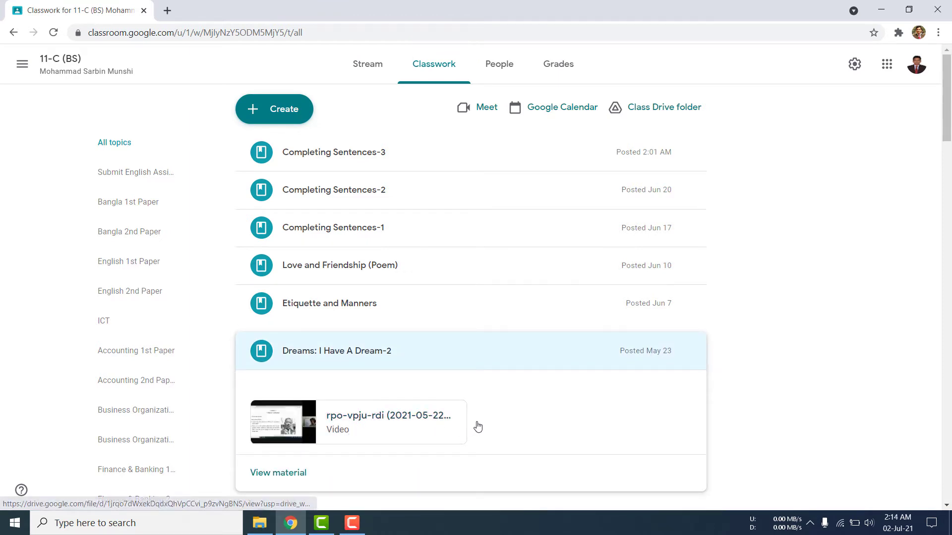
click(328, 303)
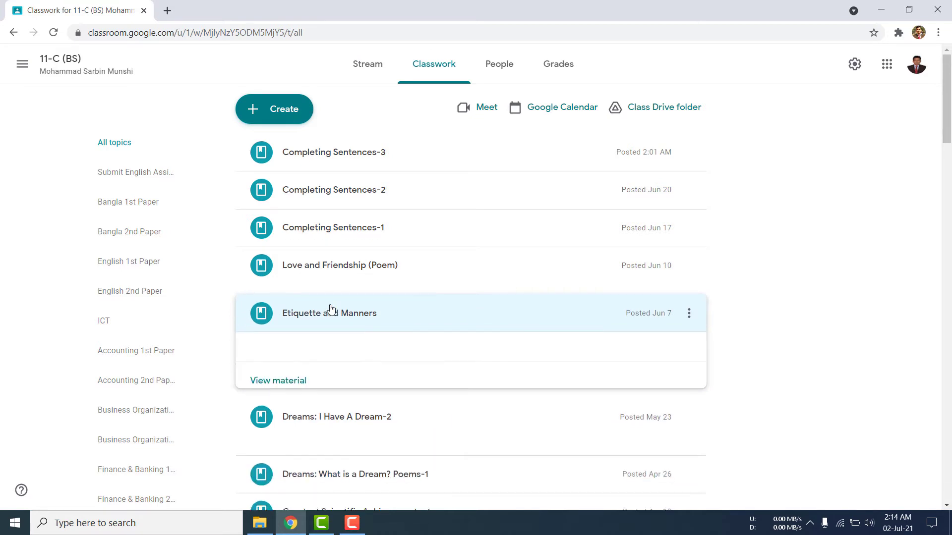
click(386, 270)
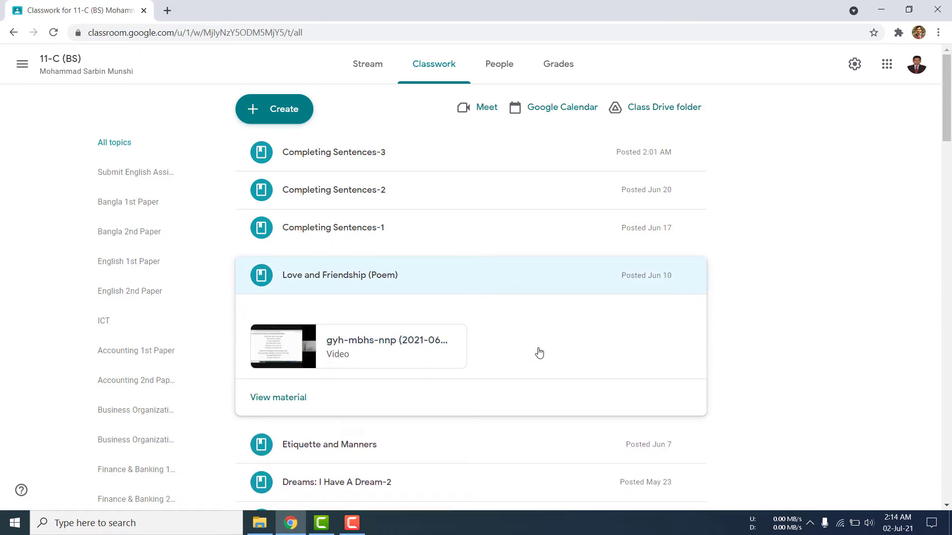
click(547, 350)
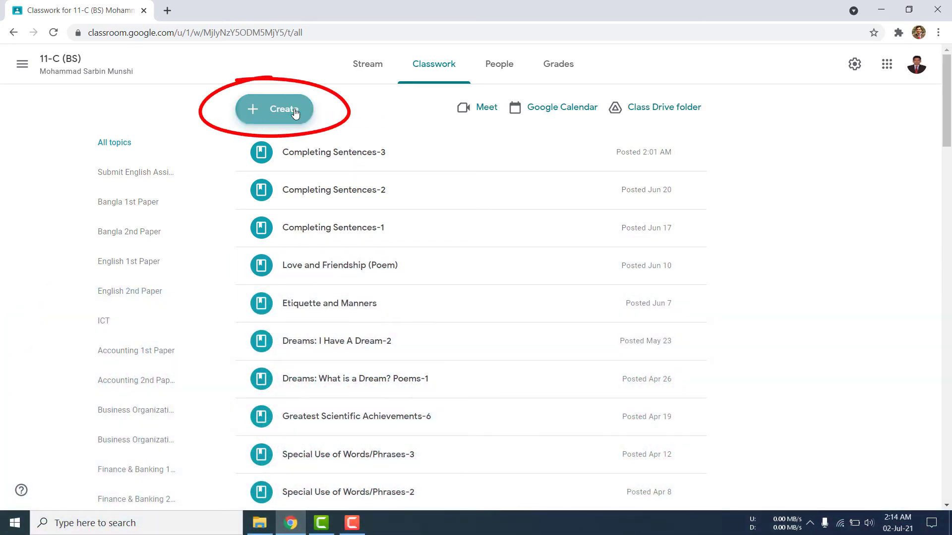
- Create a new classwork material titled "Completing Sentences-4"
click(295, 114)
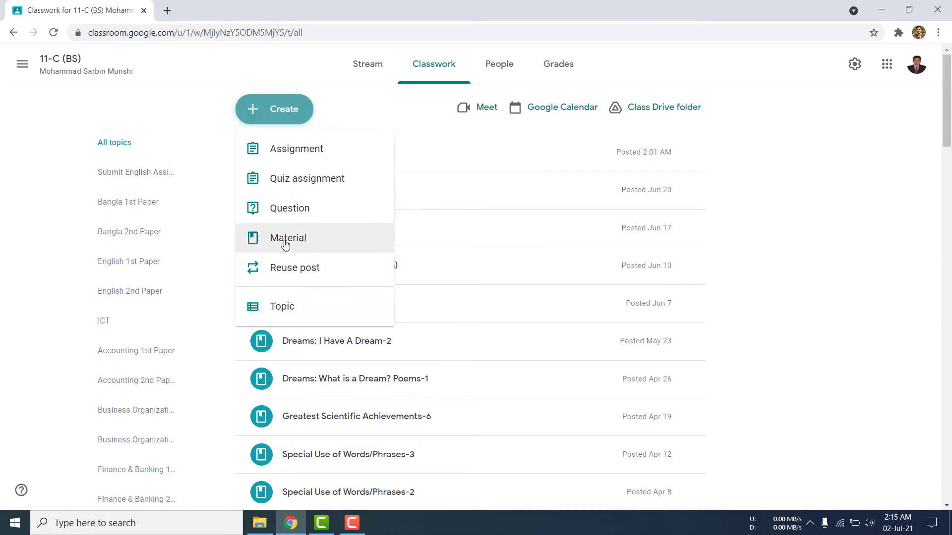
click(315, 241)
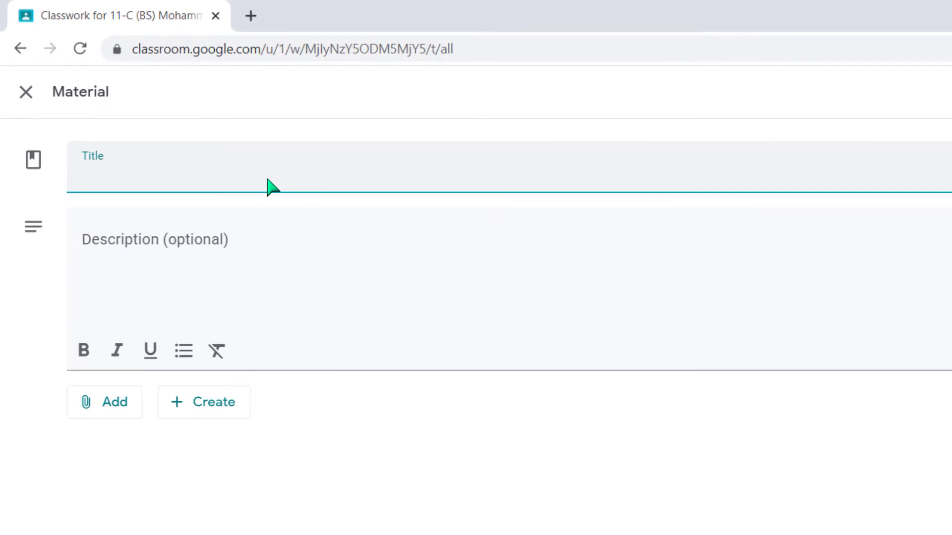
text(Completing Se)
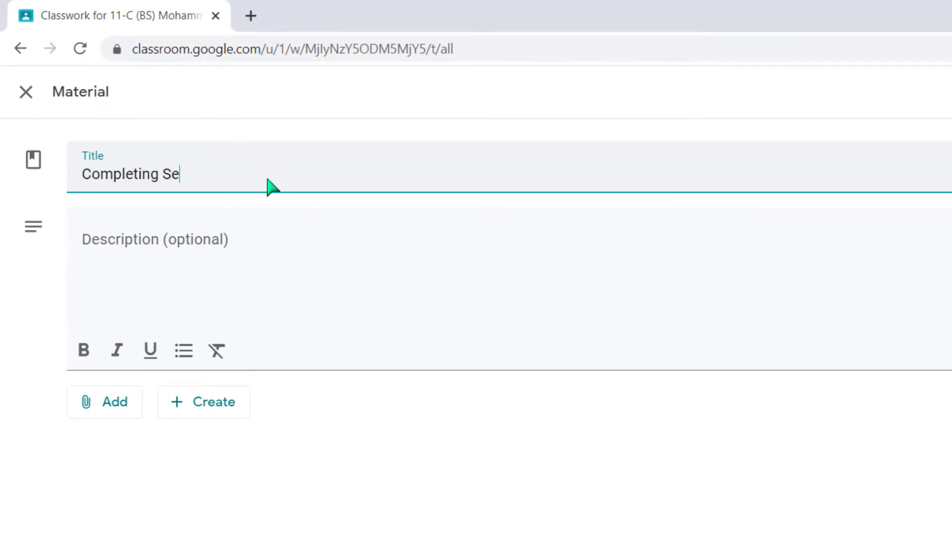
text(ntences-4)
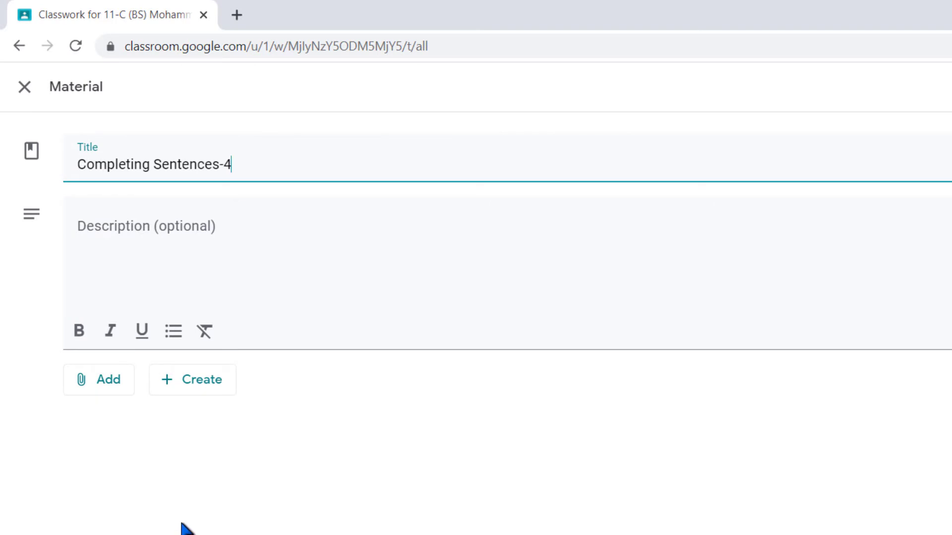
- Start attaching a file to the material and open the Meet Recordings folder in My Drive
click(119, 392)
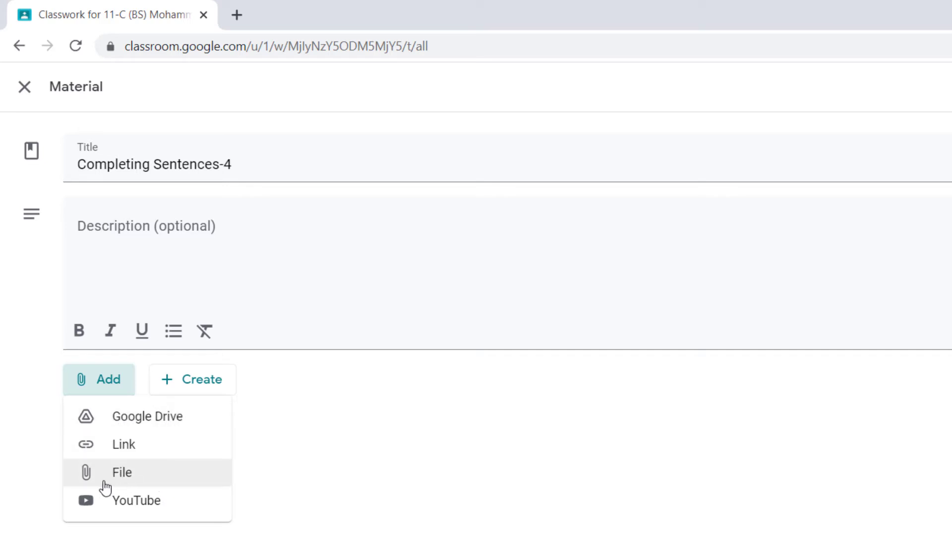
click(140, 477)
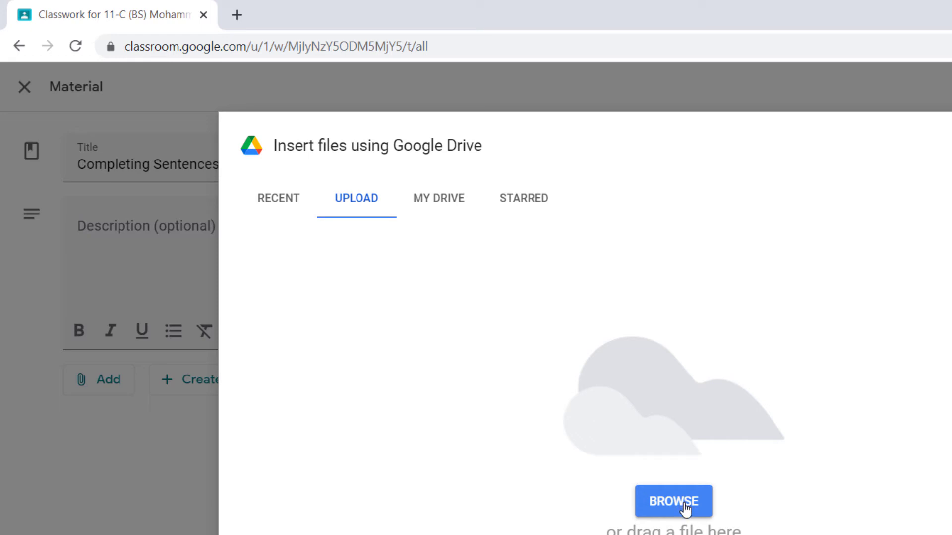
click(440, 203)
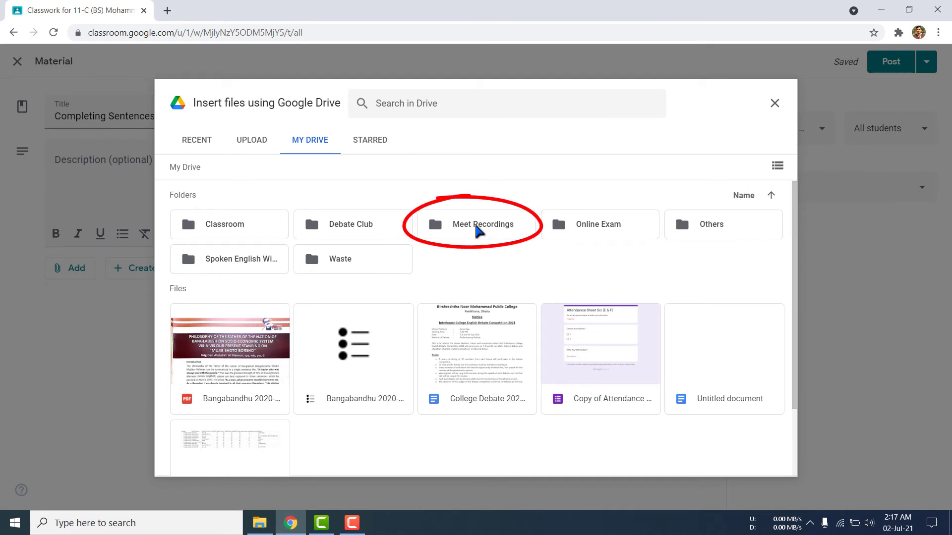
double_click(476, 229)
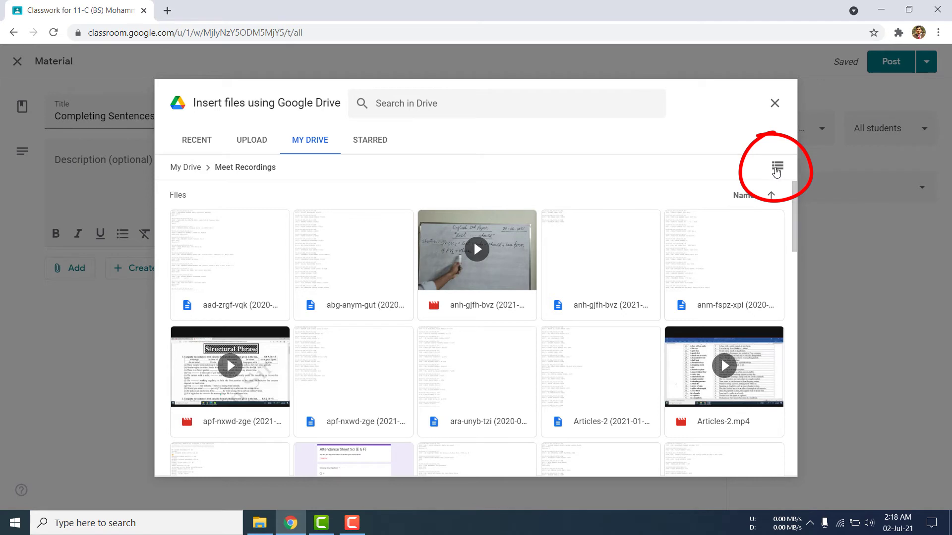
- List the recordings by last modified, newest first, and insert the video kbg-qyrg-rpc (2021-06-30 at 20:22 GMT-7)
click(777, 169)
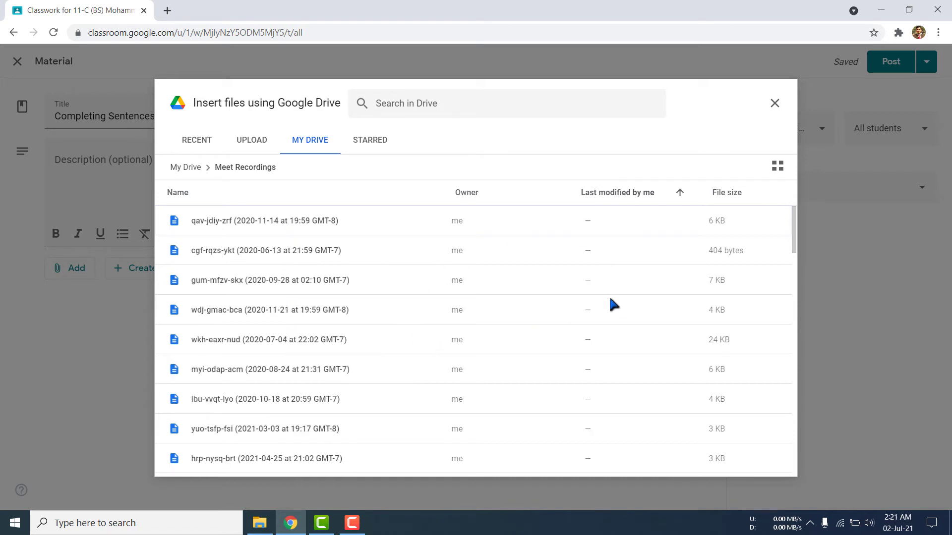
click(679, 193)
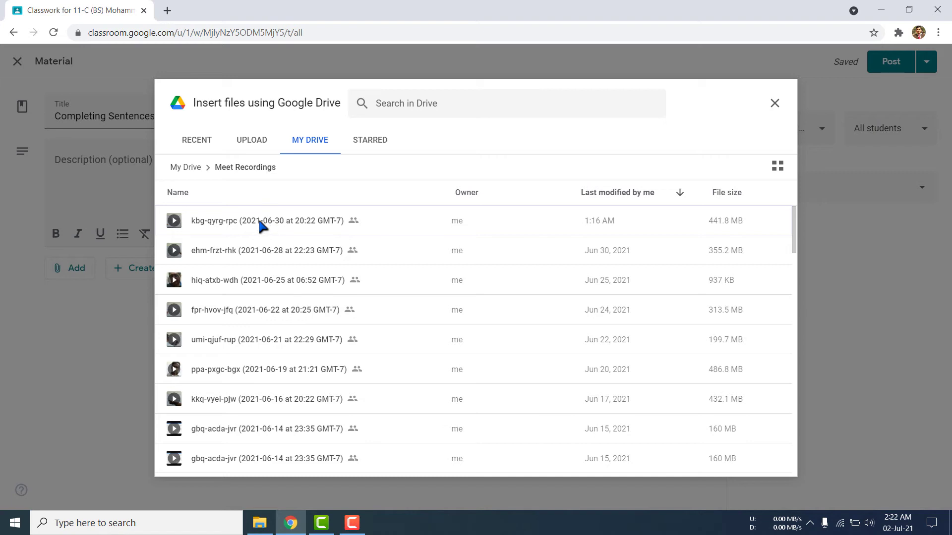
click(277, 222)
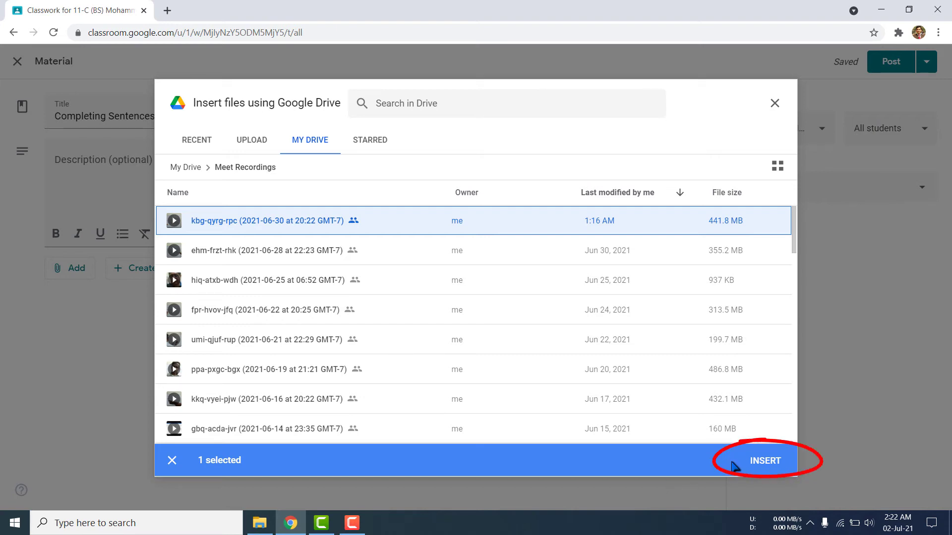
click(772, 465)
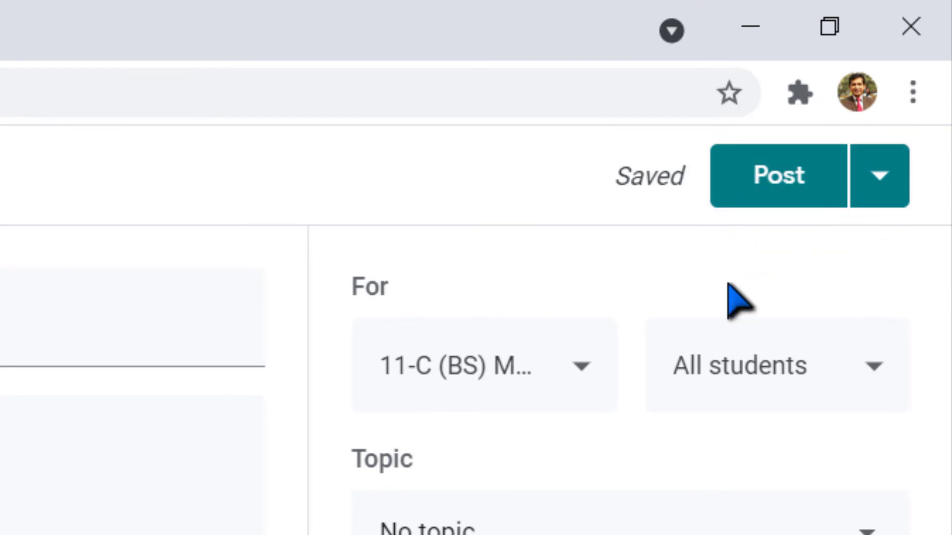
- Review the posting options and post the material immediately to all students of 11-C (BS)
click(886, 190)
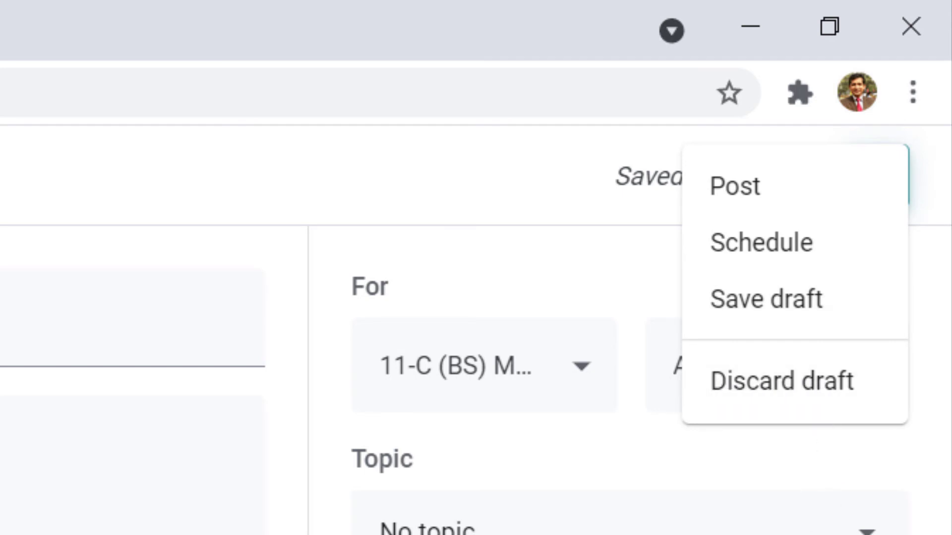
key(Escape)
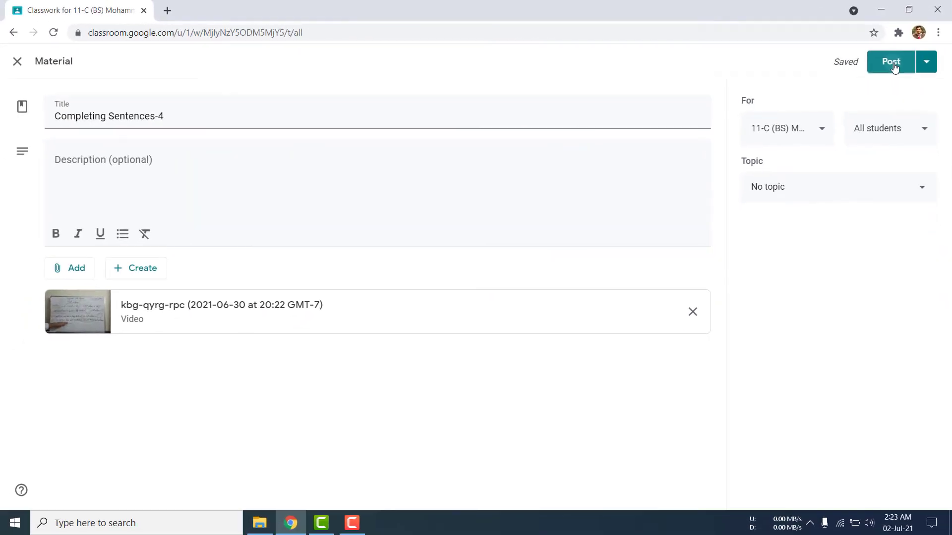
click(891, 62)
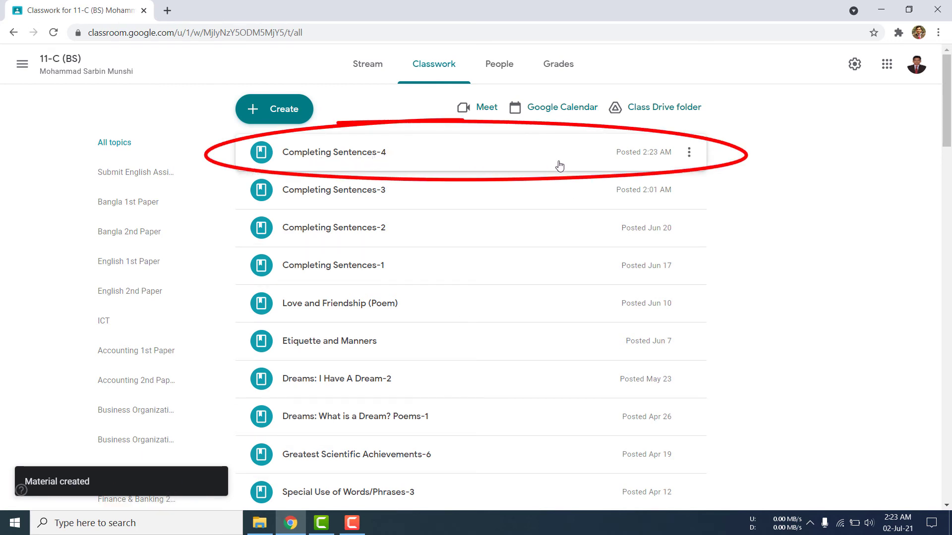
- Check the Completing Sentences-4 post and its attached video in Classwork, view it in the stream, and return to Classwork
click(383, 153)
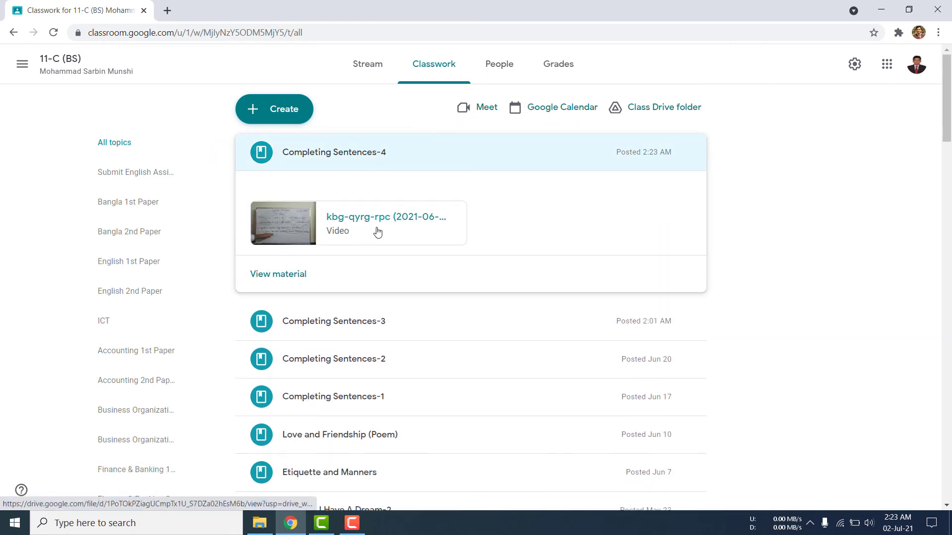
click(374, 158)
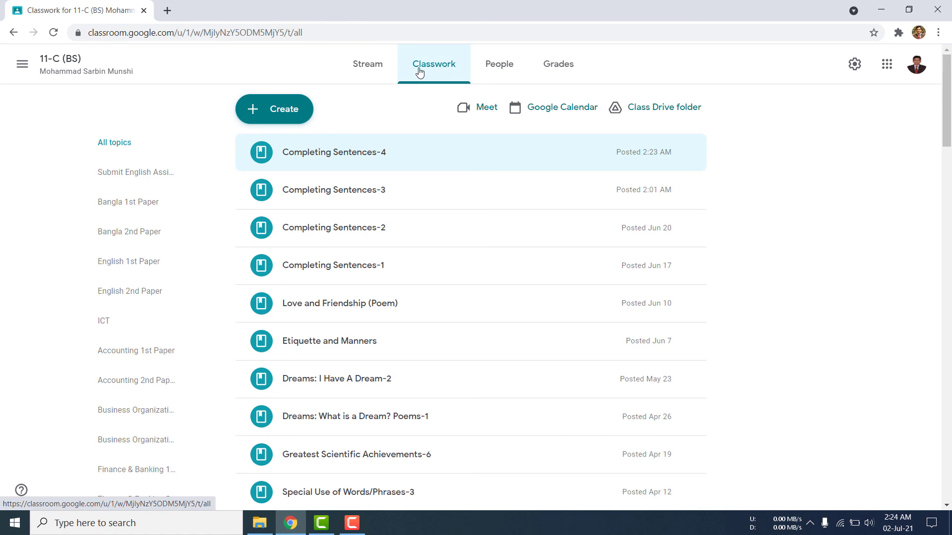
click(365, 71)
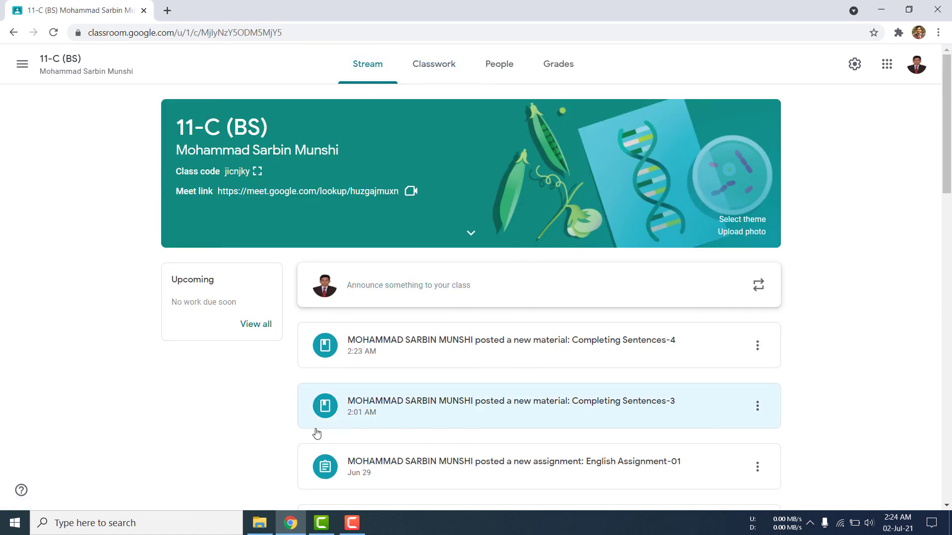
scroll(315, 434, down, 2)
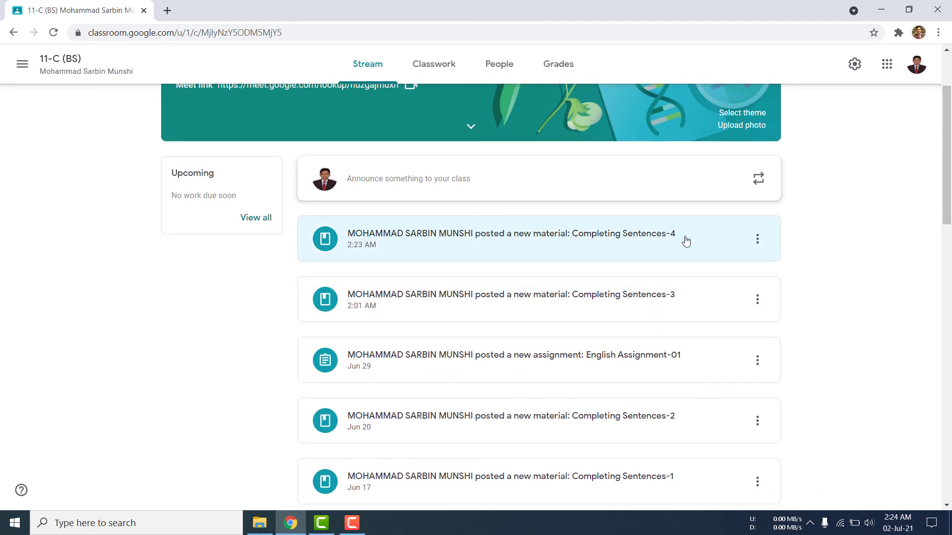
scroll(662, 246, up, 3)
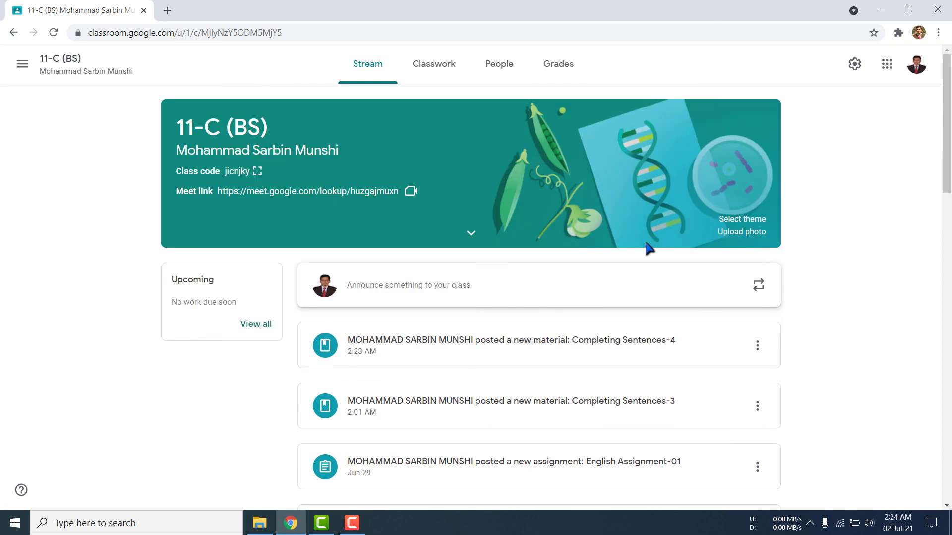
click(432, 66)
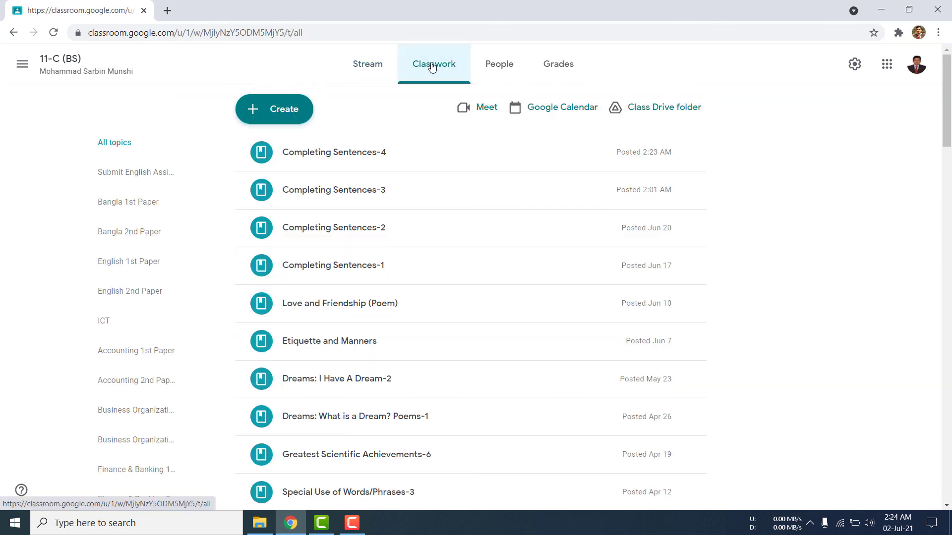